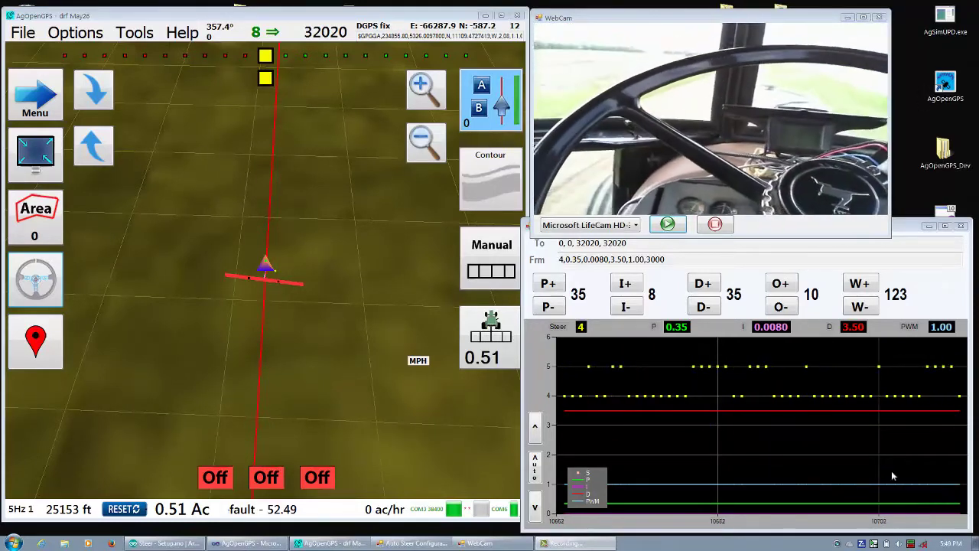
Step: Engage autosteer with the left-toolbar steering-wheel button to follow the AB line
{"action": "left_click", "coordinate": [50, 269]}
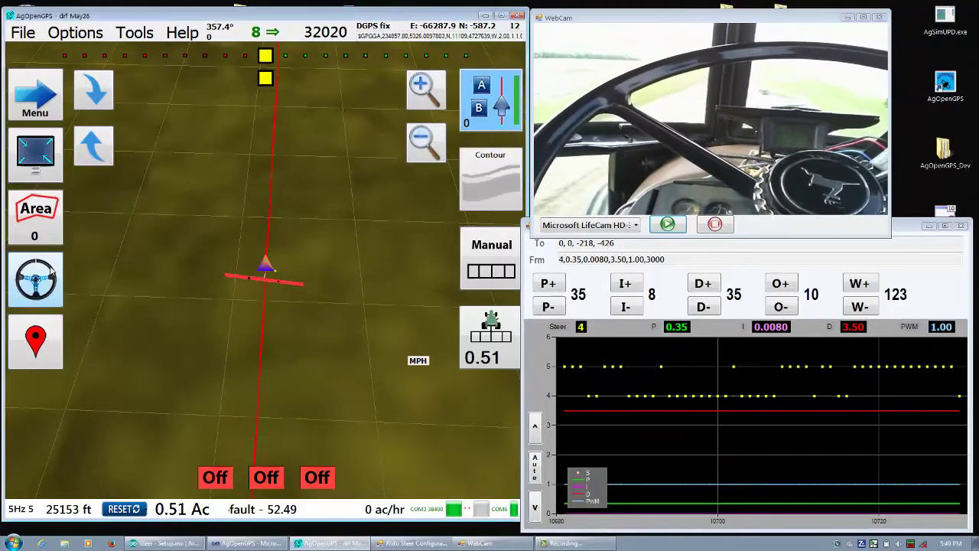